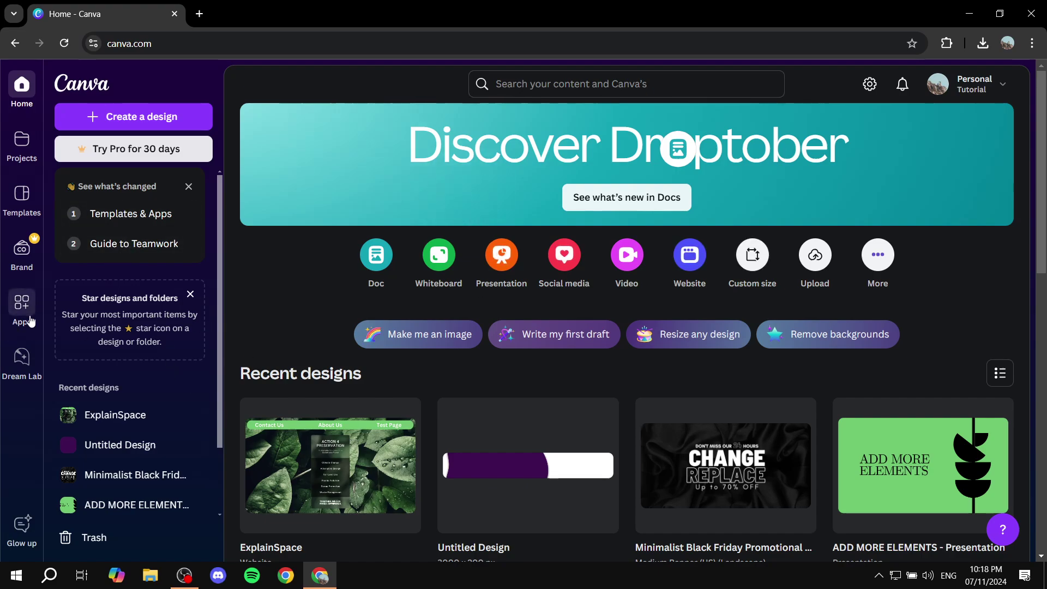
left_click(11, 143)
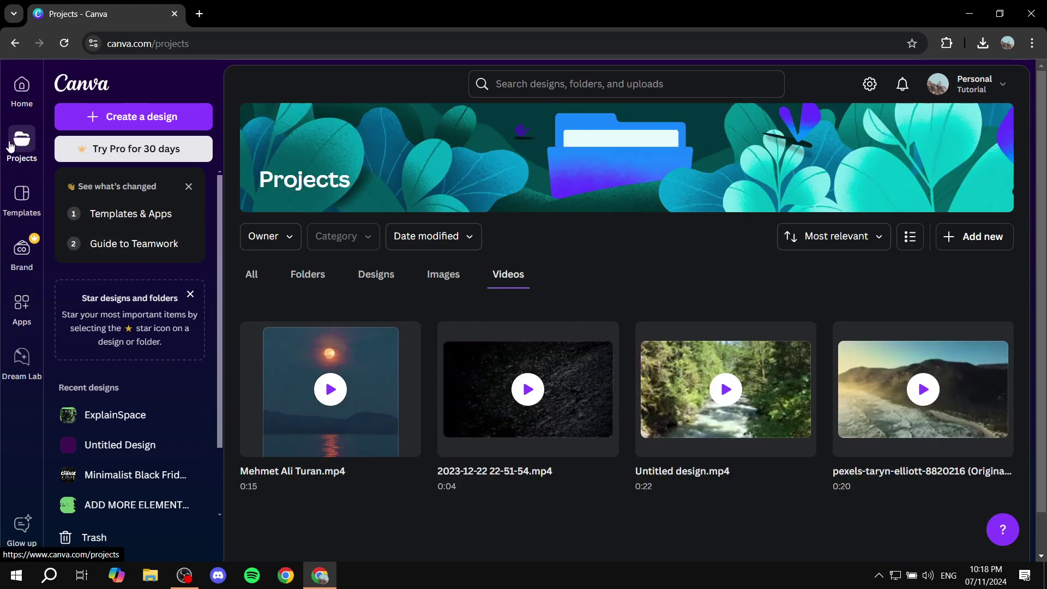
left_click(537, 394)
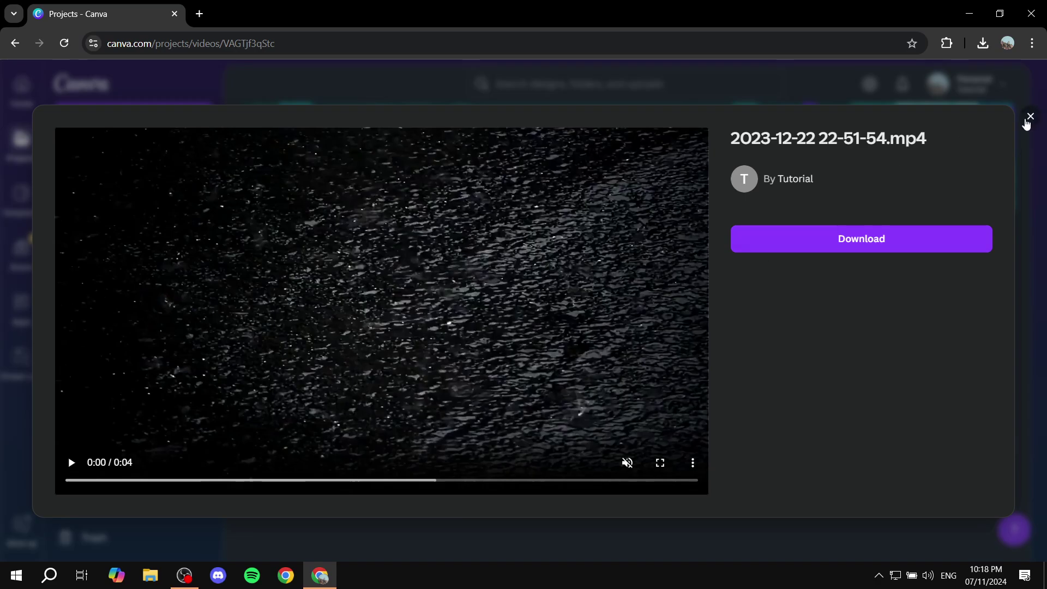
left_click(1030, 116)
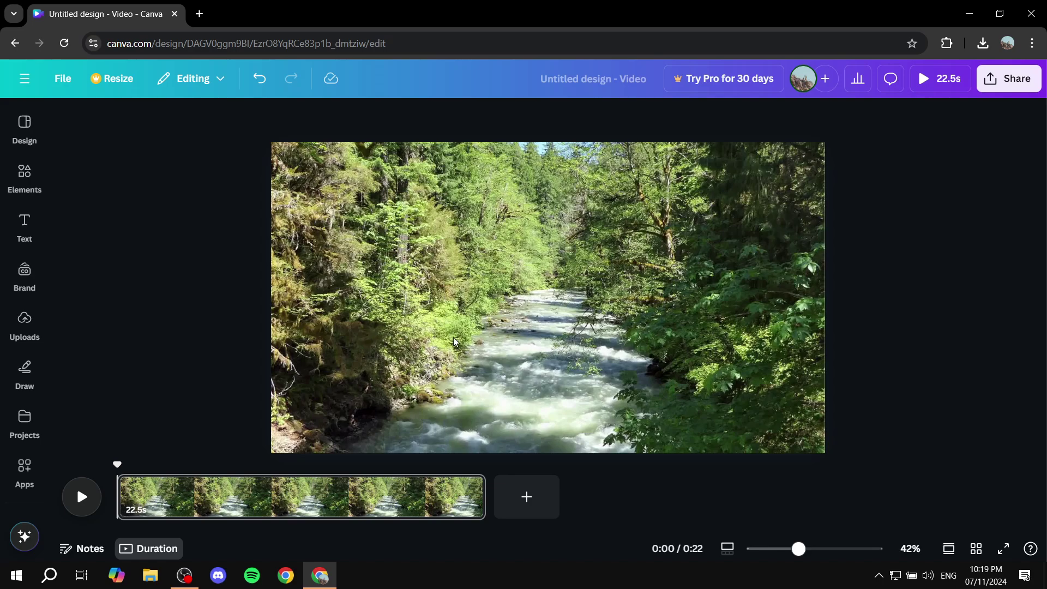
Select the river video and play it from the start, then stop playback.
left_click(309, 415)
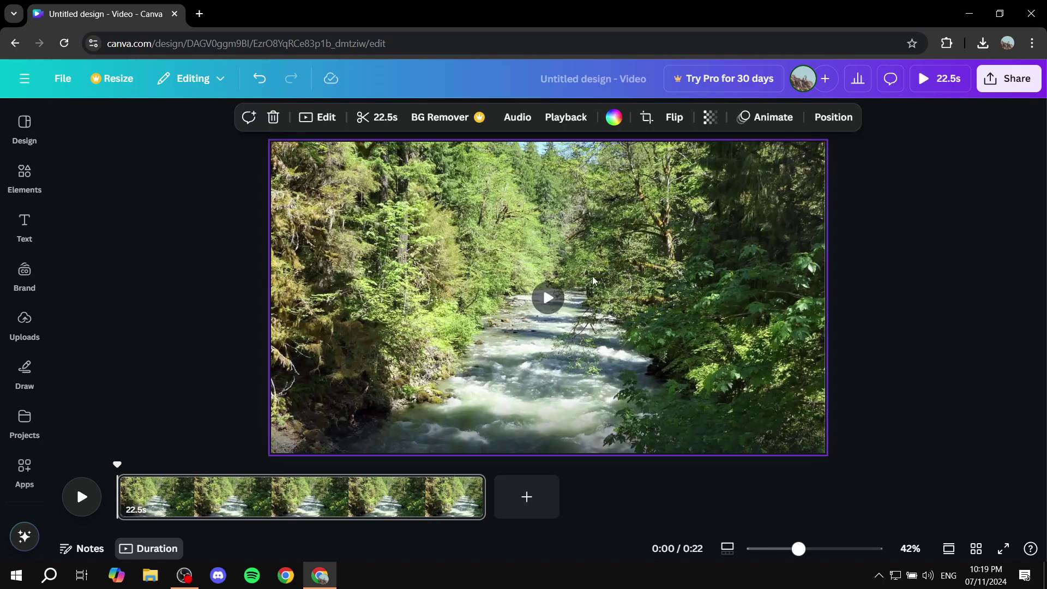
left_click(80, 498)
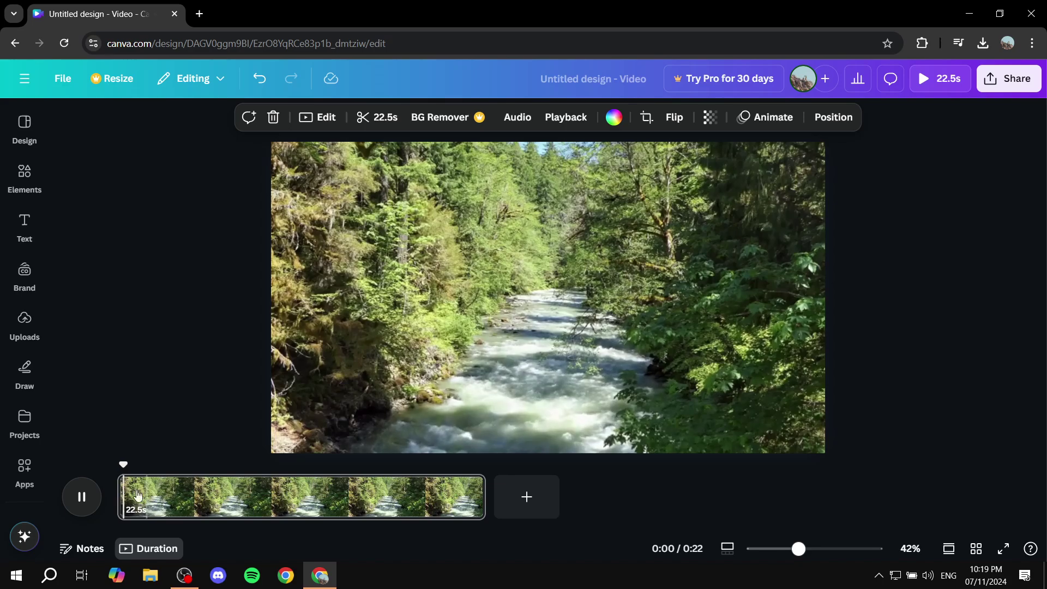
left_click(64, 496)
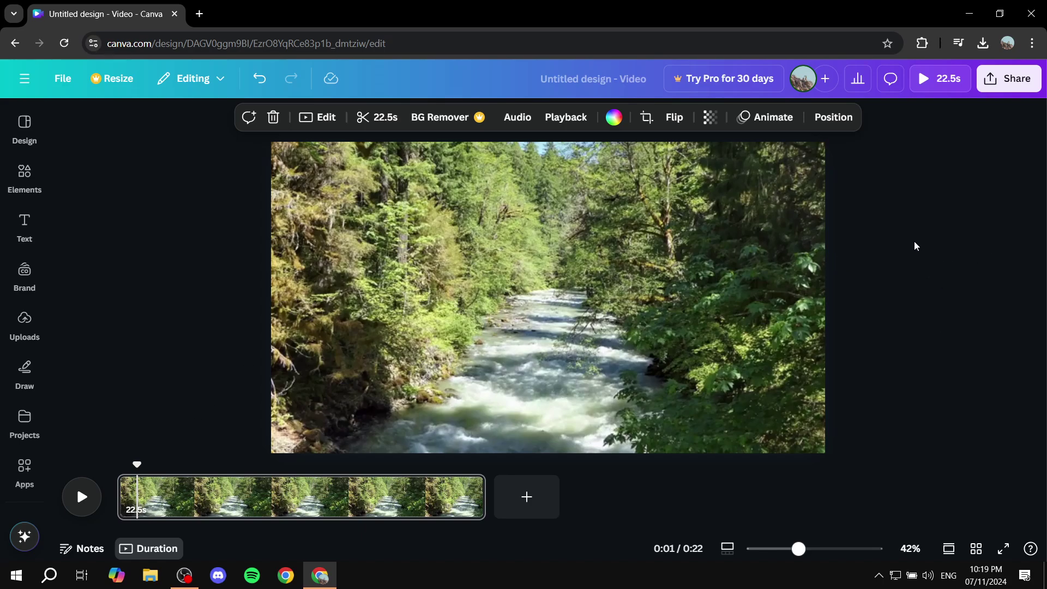
Download the design as a 1080p MP4 with Save download settings unchecked.
left_click(1013, 87)
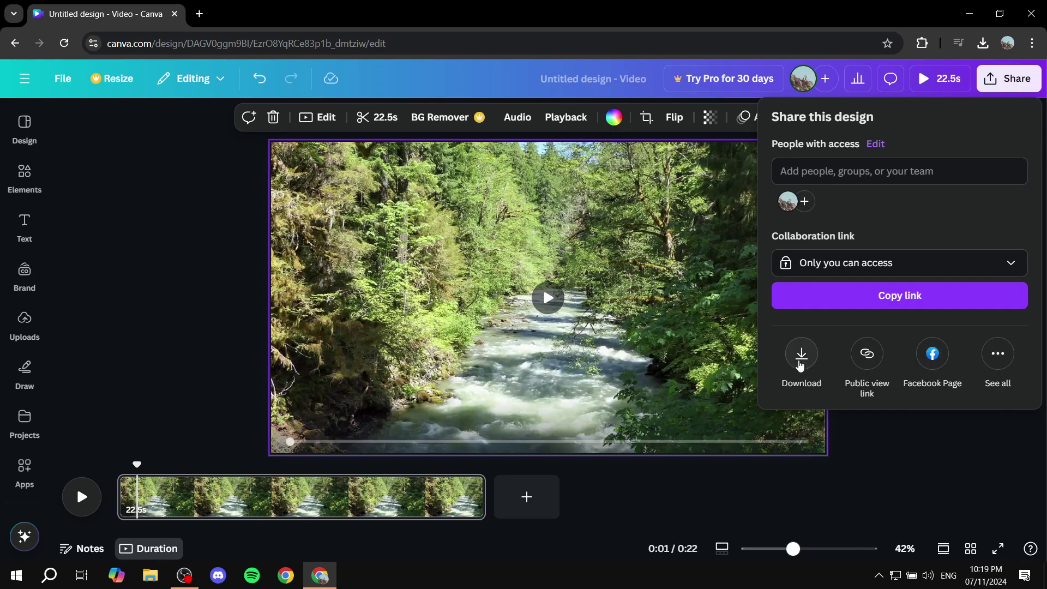
left_click(799, 358)
left_click(873, 304)
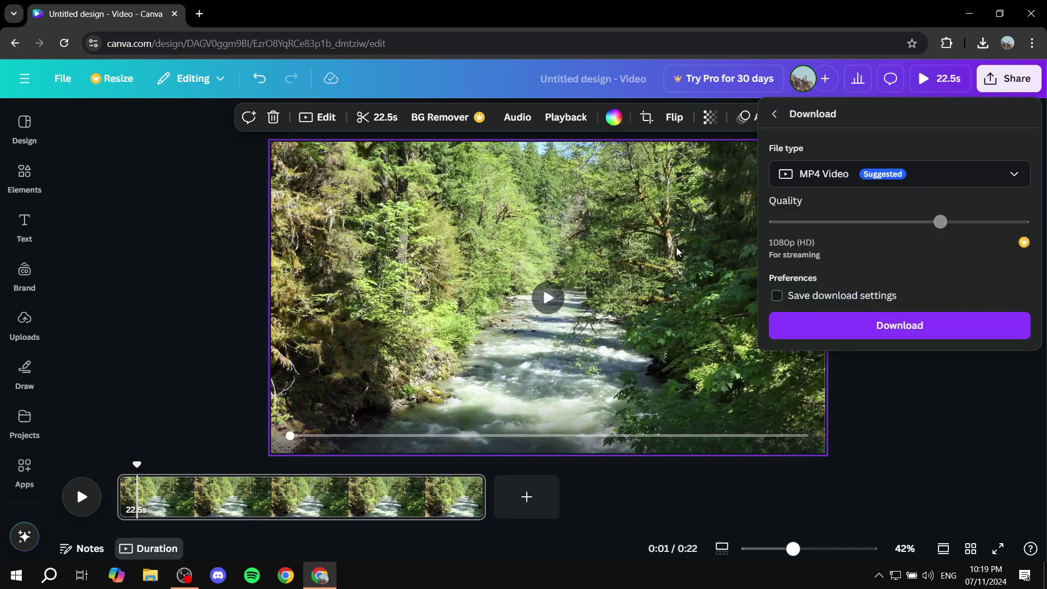
left_click(890, 323)
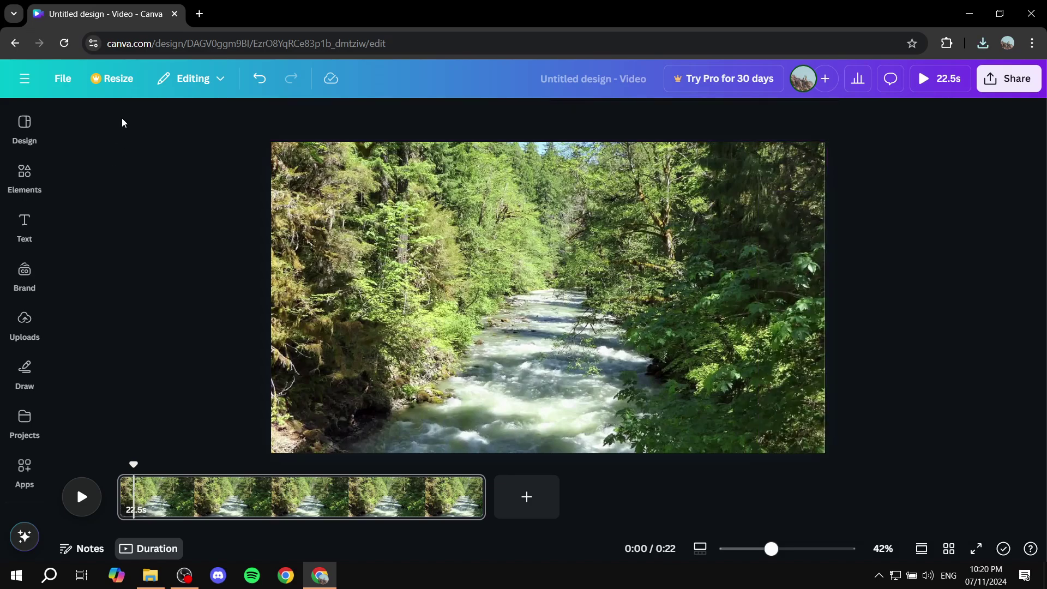
Move the river design to the Trash from the File menu.
left_click(68, 79)
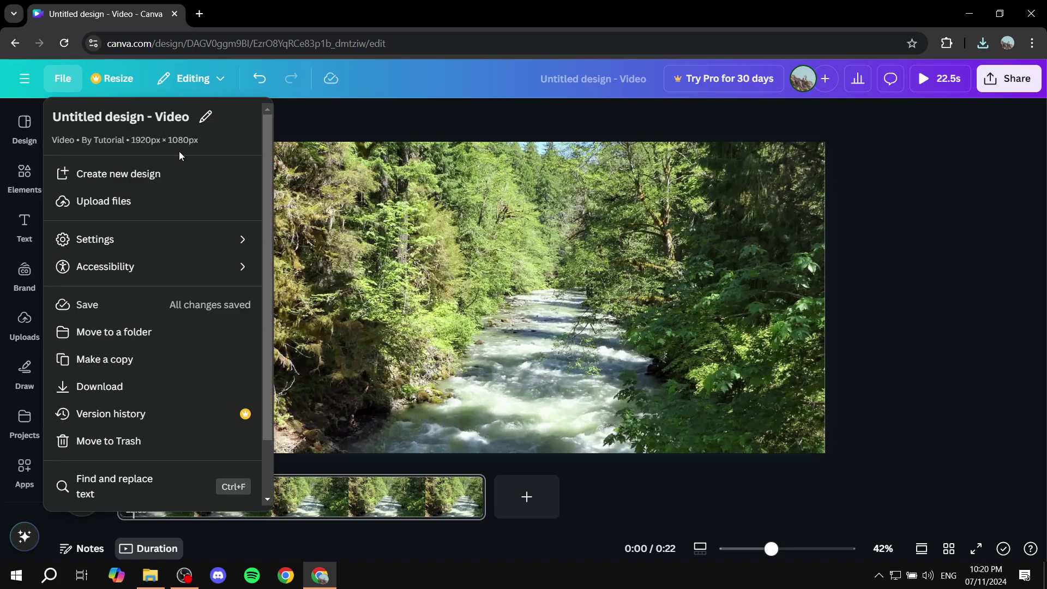
scroll(164, 328, "down", 2)
left_click(136, 374)
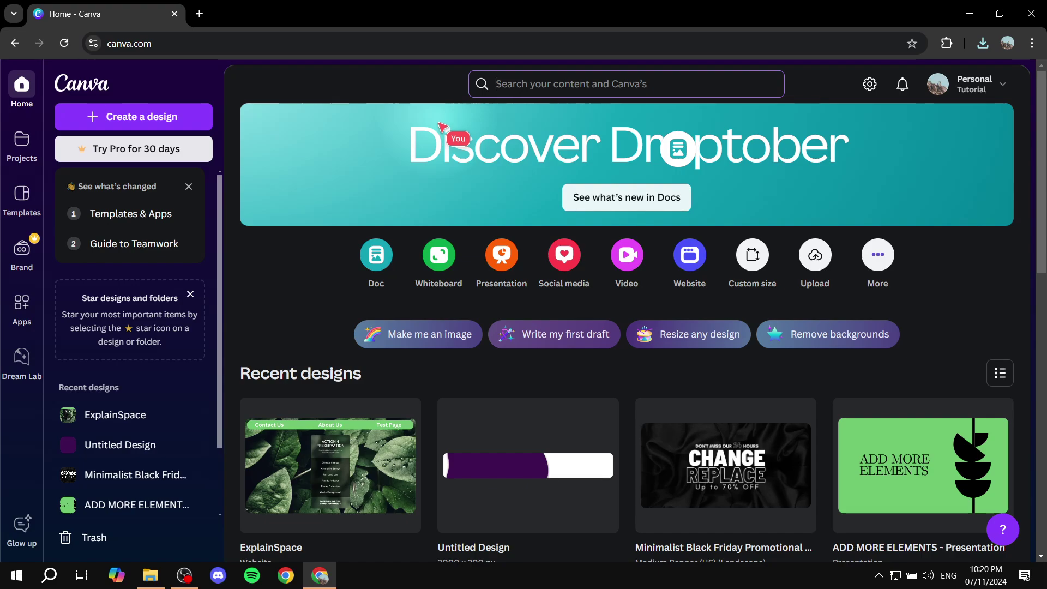
Create a new 1080 × 1920 Mobile Video design from the home page Video shortcut.
left_click(634, 248)
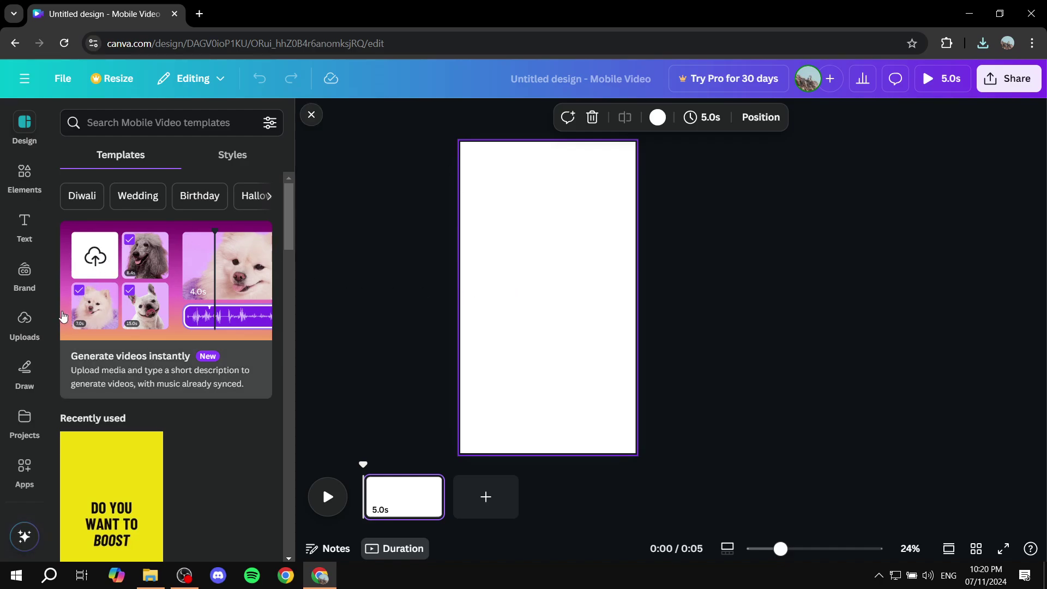
Upload Horizontal.mp4 from the desktop and list the Videos under Uploads.
left_click(24, 332)
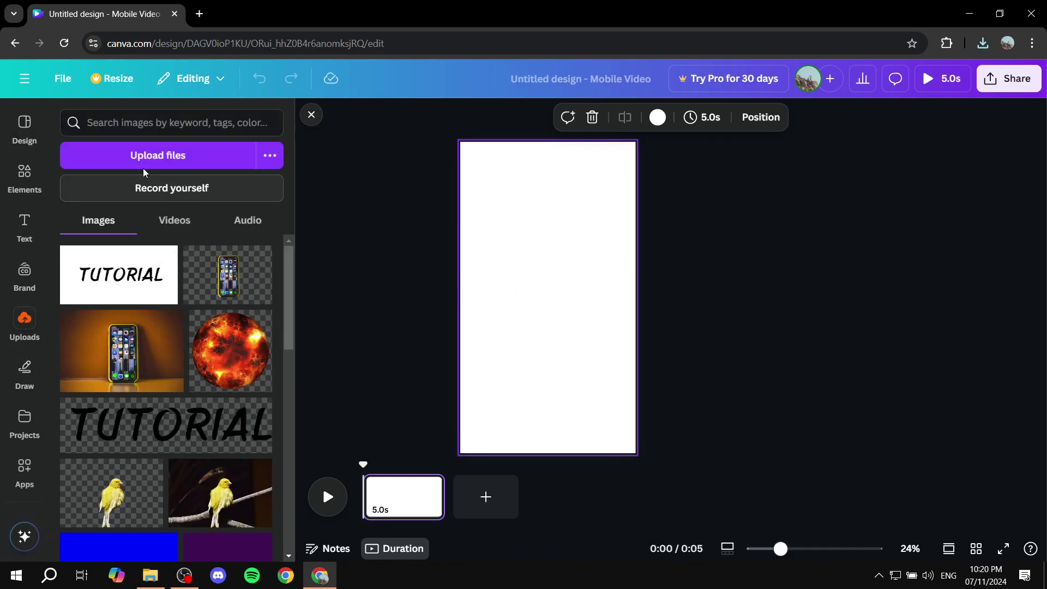
left_click(153, 158)
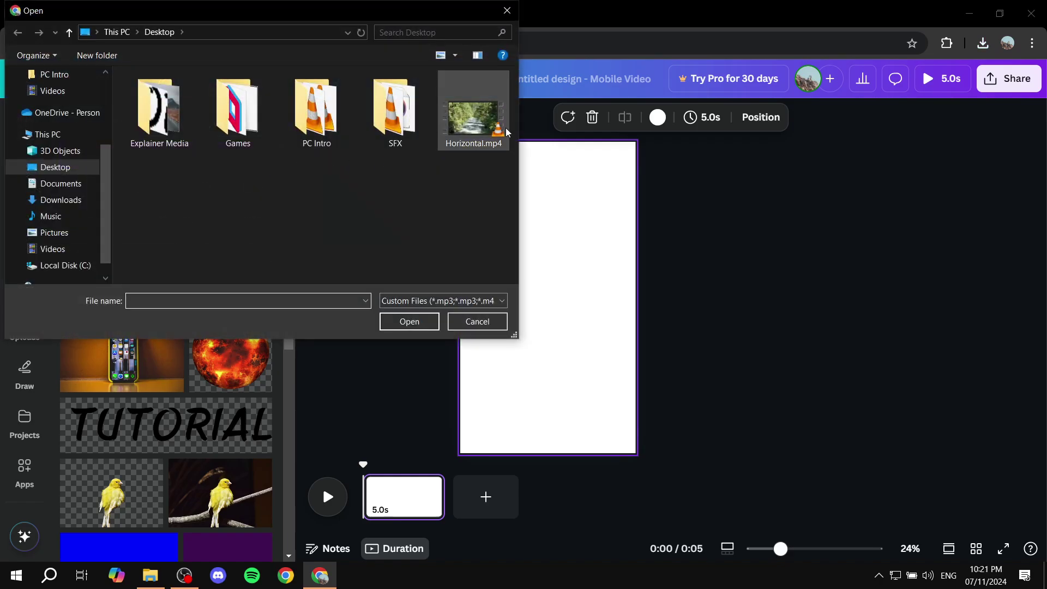
left_click(467, 126)
key("Delete")
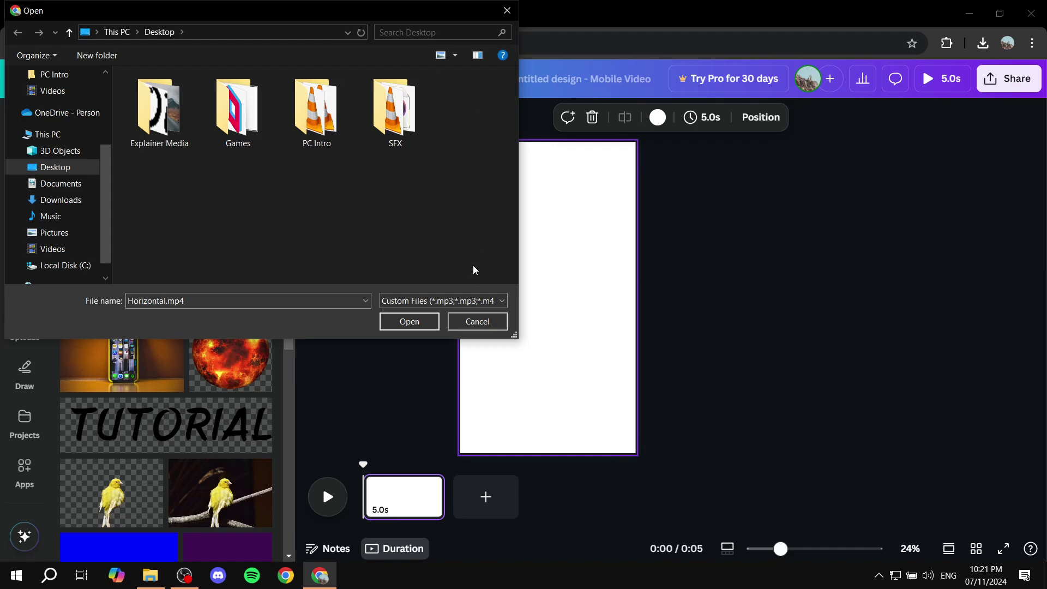
left_click(475, 320)
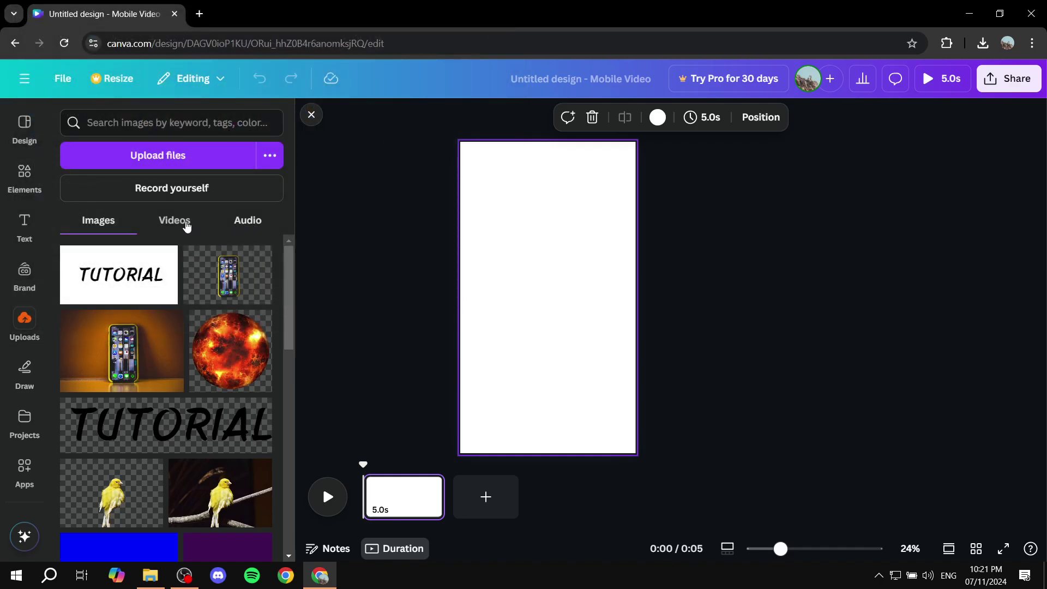
left_click(188, 226)
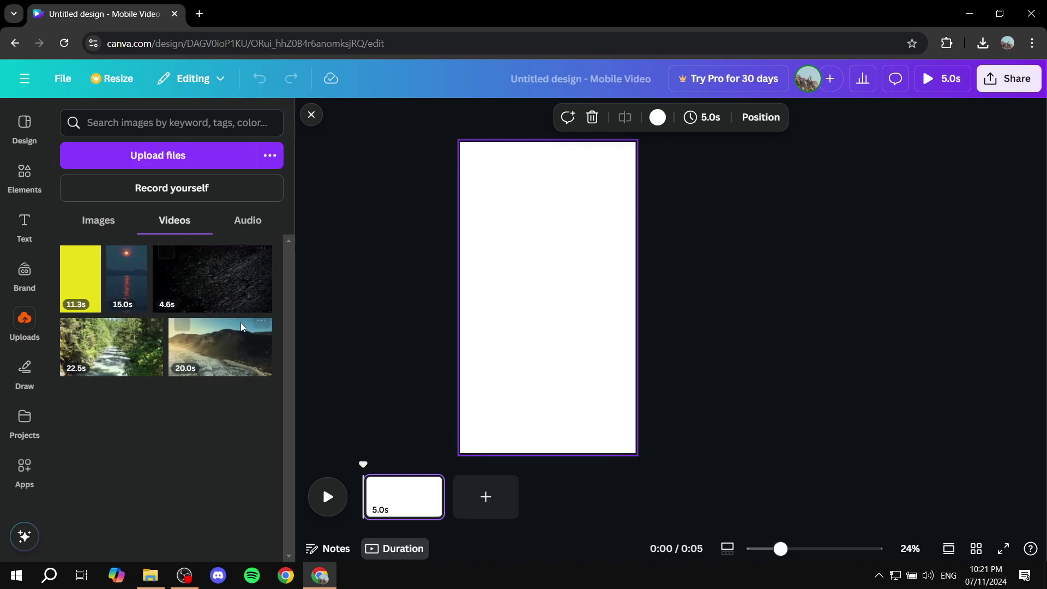
left_click(216, 358)
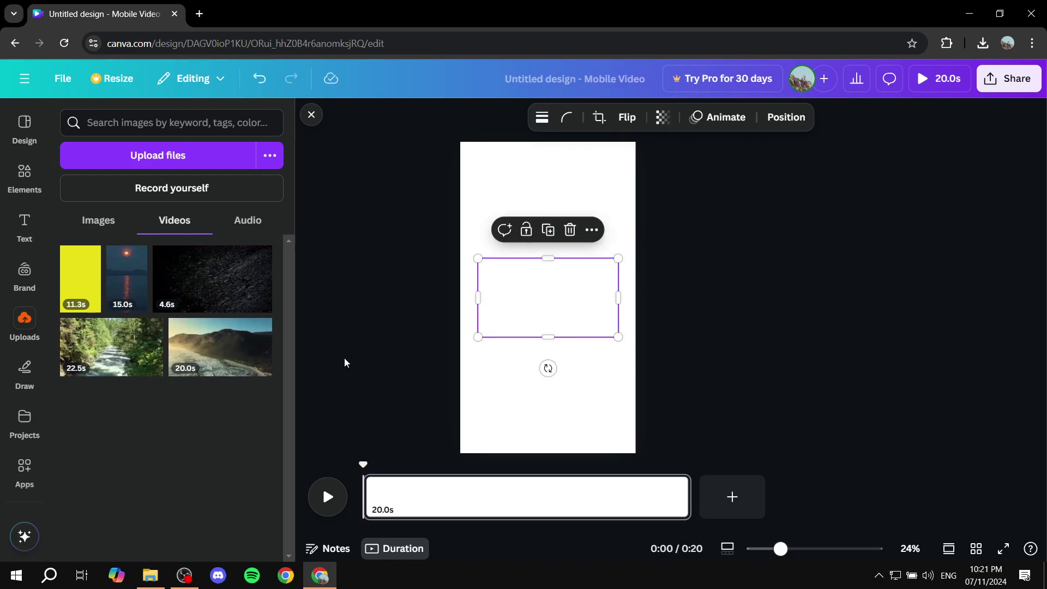
left_click(369, 351)
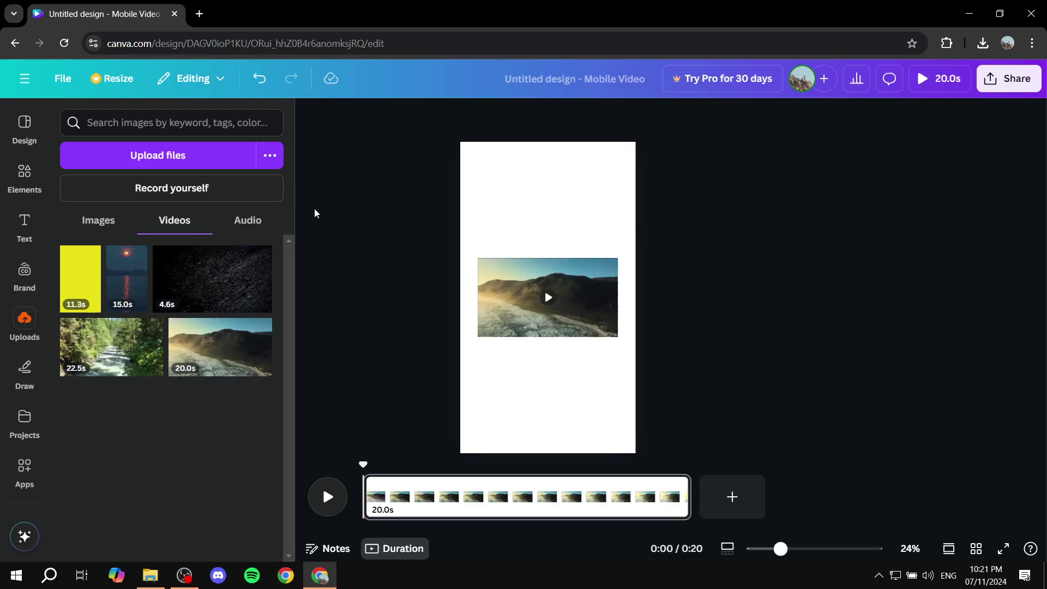
left_click(23, 317)
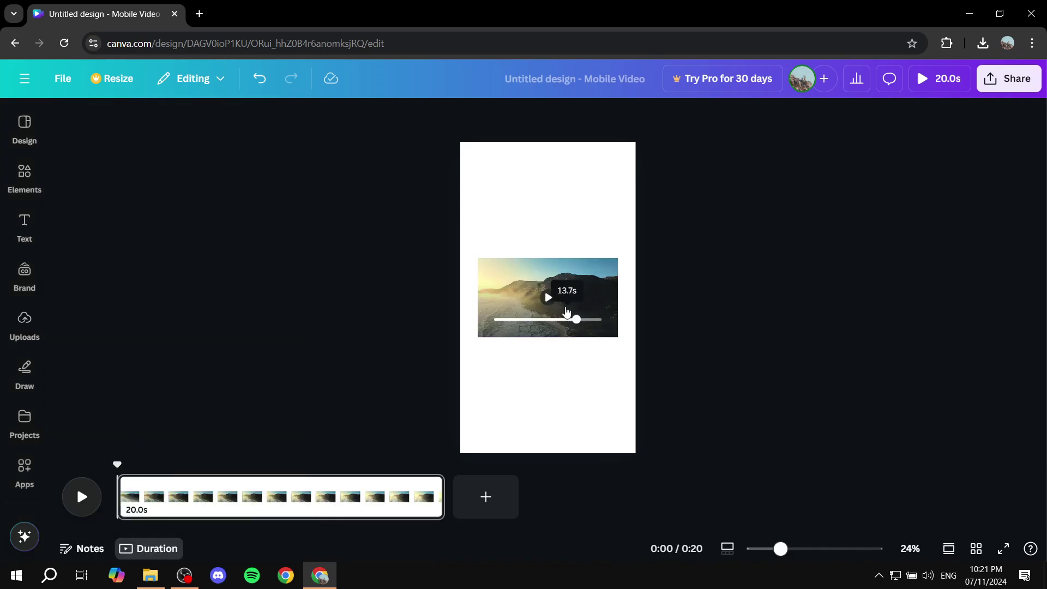
left_click(602, 323)
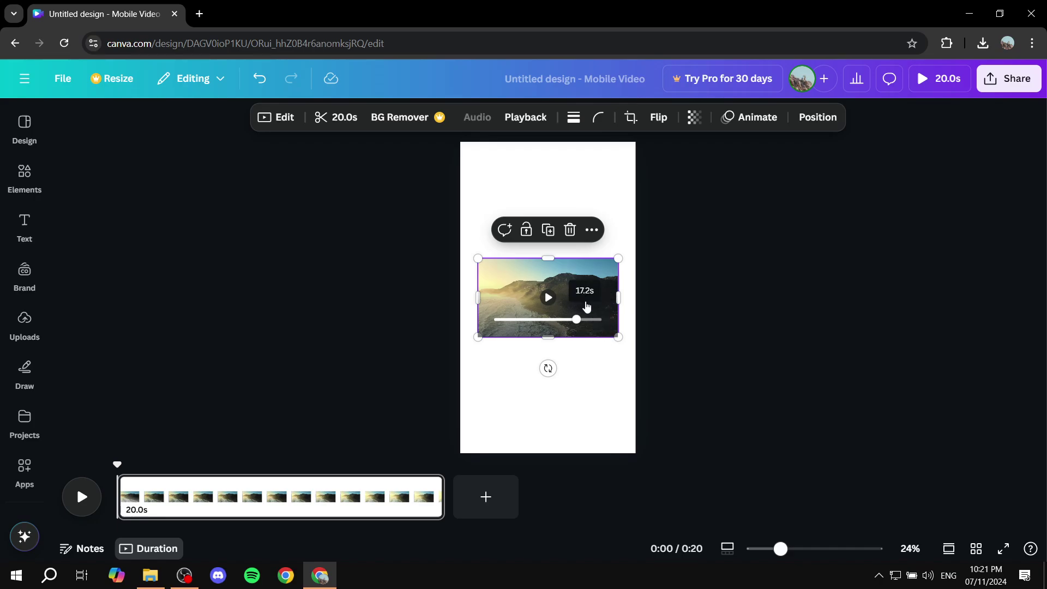
right_click(587, 299)
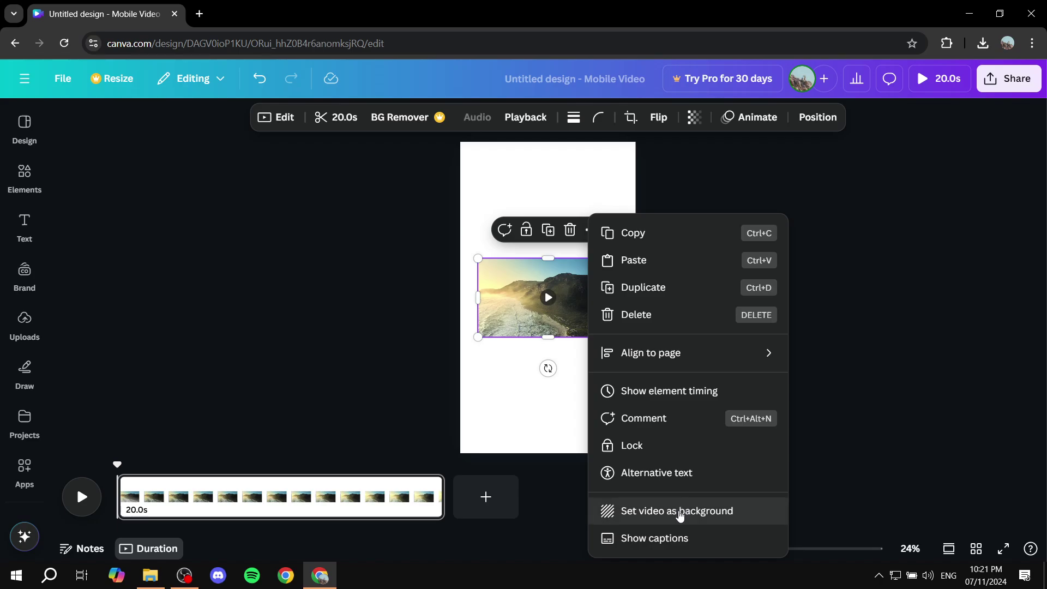
left_click(683, 508)
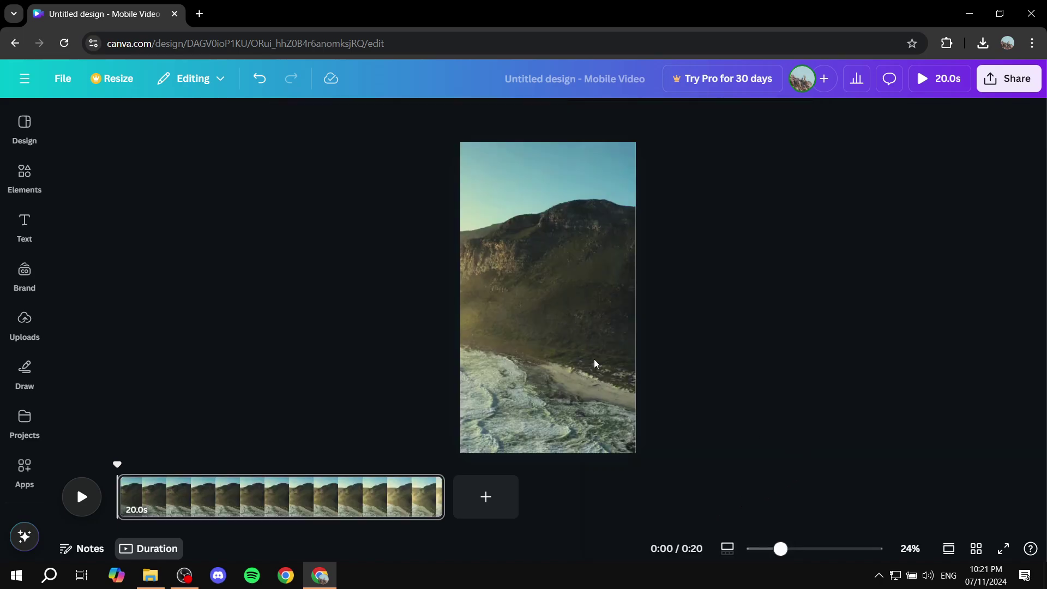
left_click(587, 328)
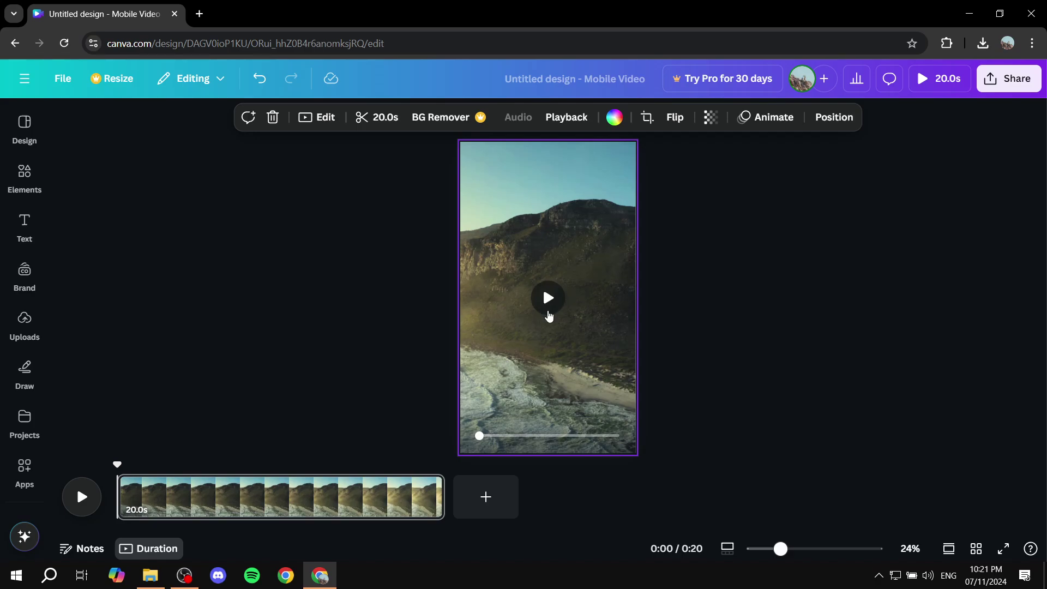
left_click(548, 299)
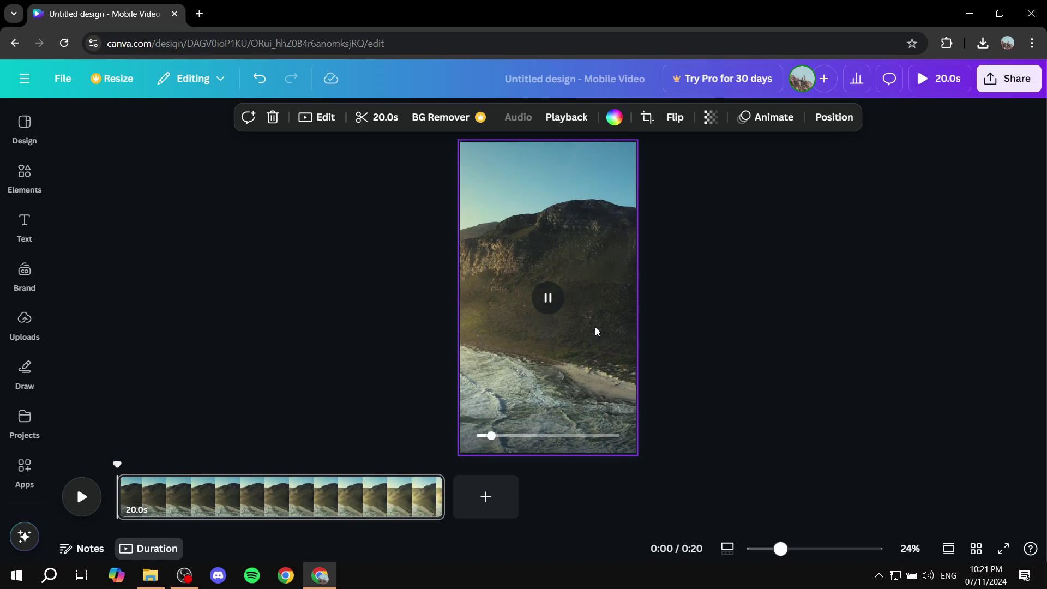
left_click(739, 310)
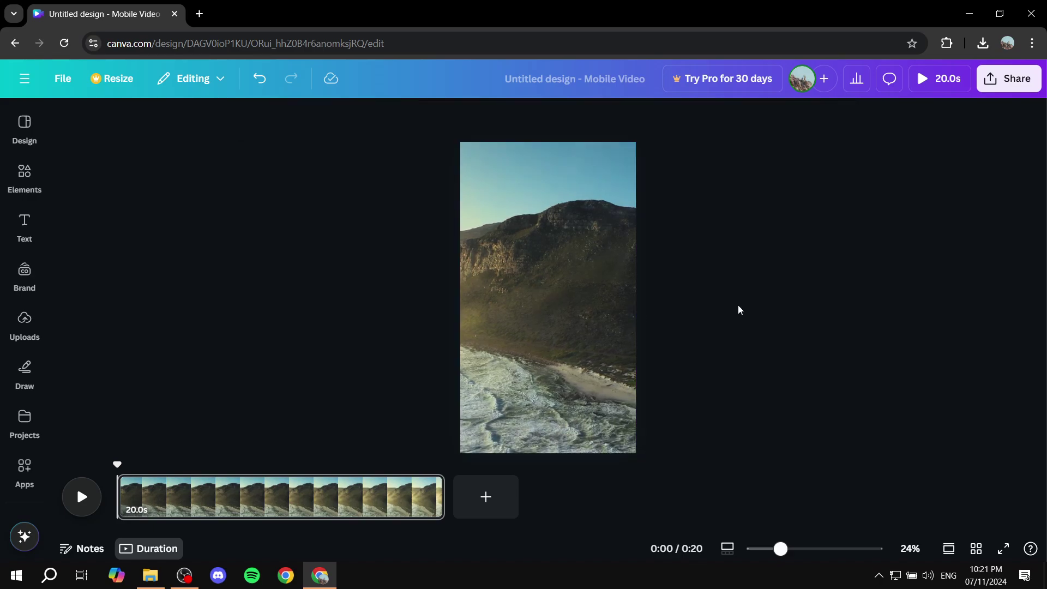
left_click(588, 270)
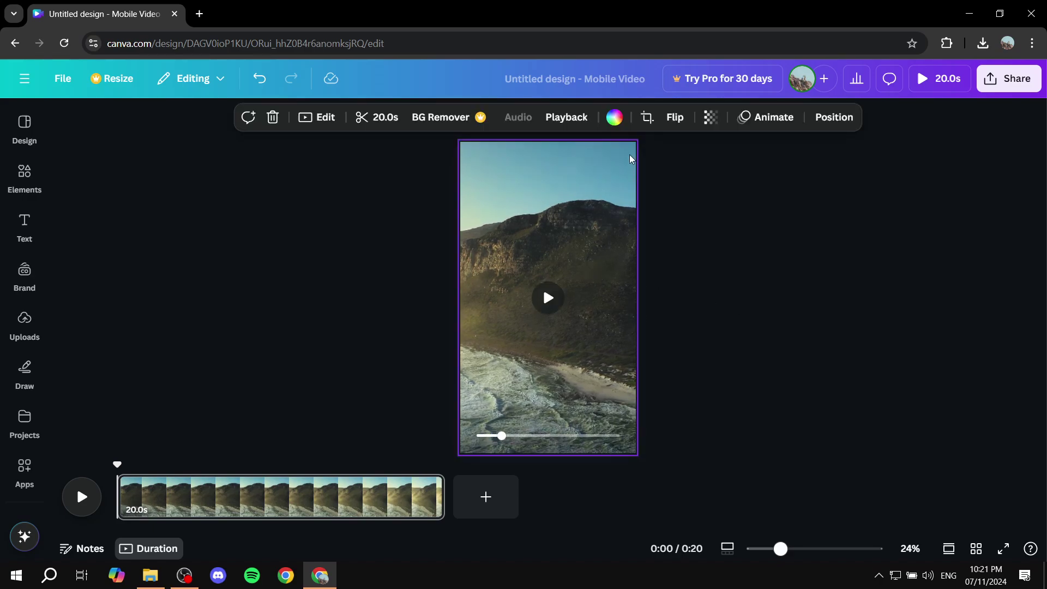
right_click(605, 199)
Detach the clip from the background and stretch it to the page top, bottom and sides.
left_click(729, 426)
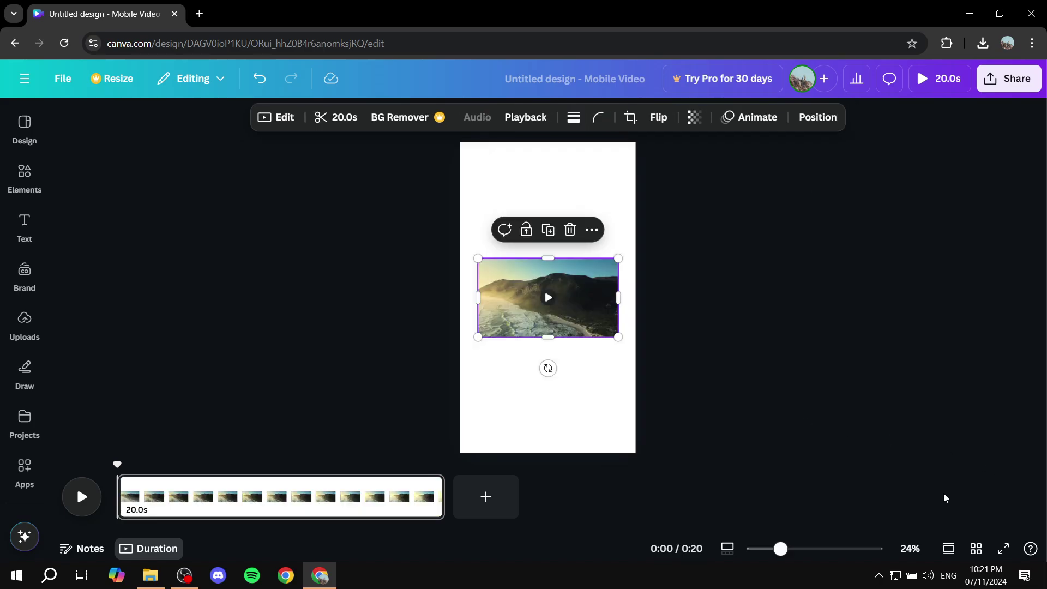
left_click_drag(548, 337, 563, 455)
left_click_drag(548, 257, 542, 138)
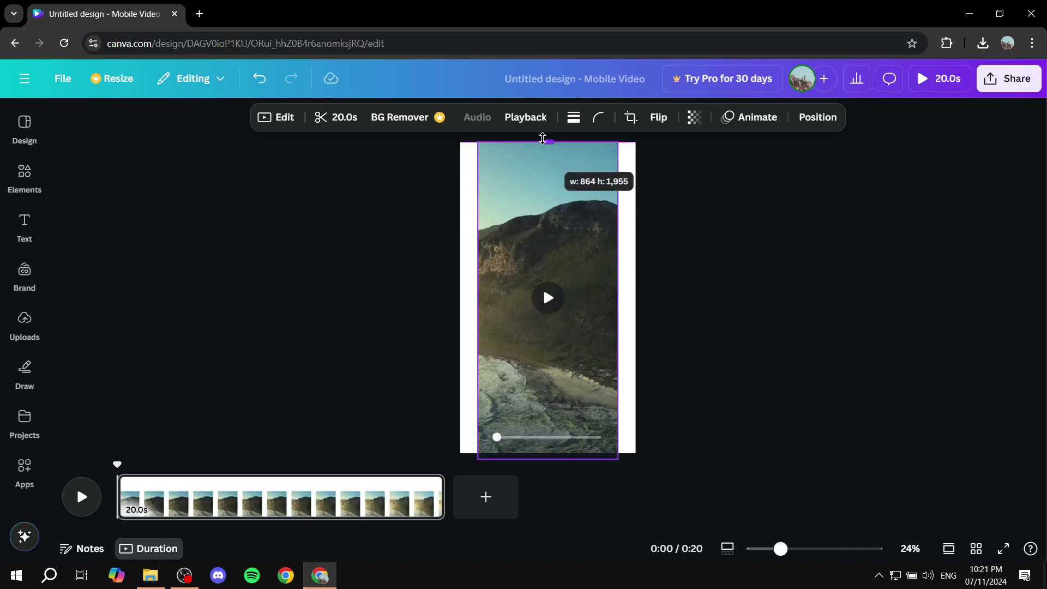
left_click_drag(618, 297, 661, 298)
left_click_drag(477, 298, 438, 297)
left_click_drag(543, 329, 578, 333)
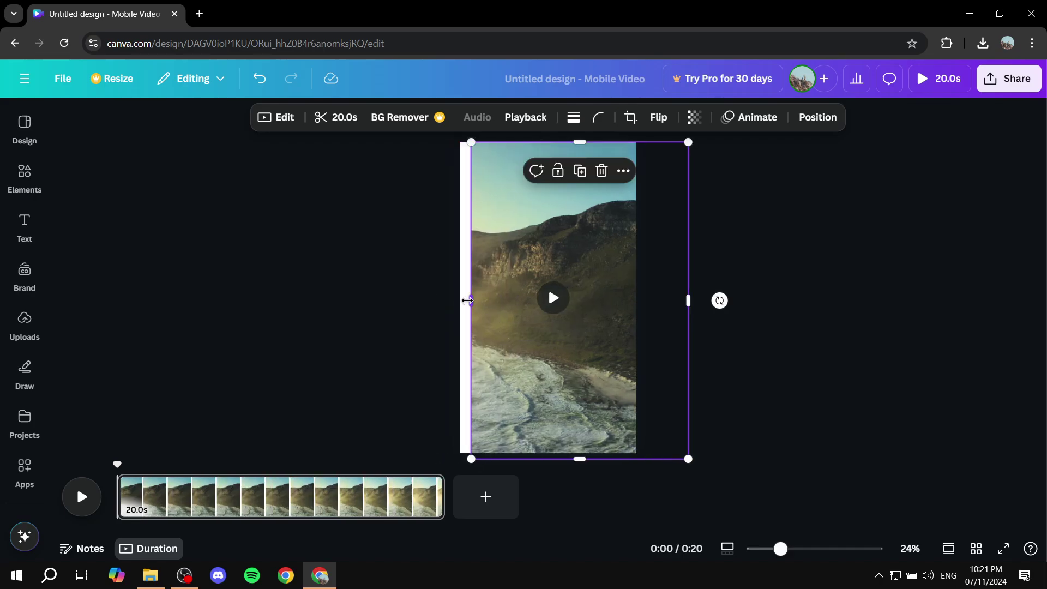
Widen the clip further left and reposition it until the whole page is covered.
left_click_drag(468, 300, 374, 297)
left_click_drag(516, 321, 556, 322)
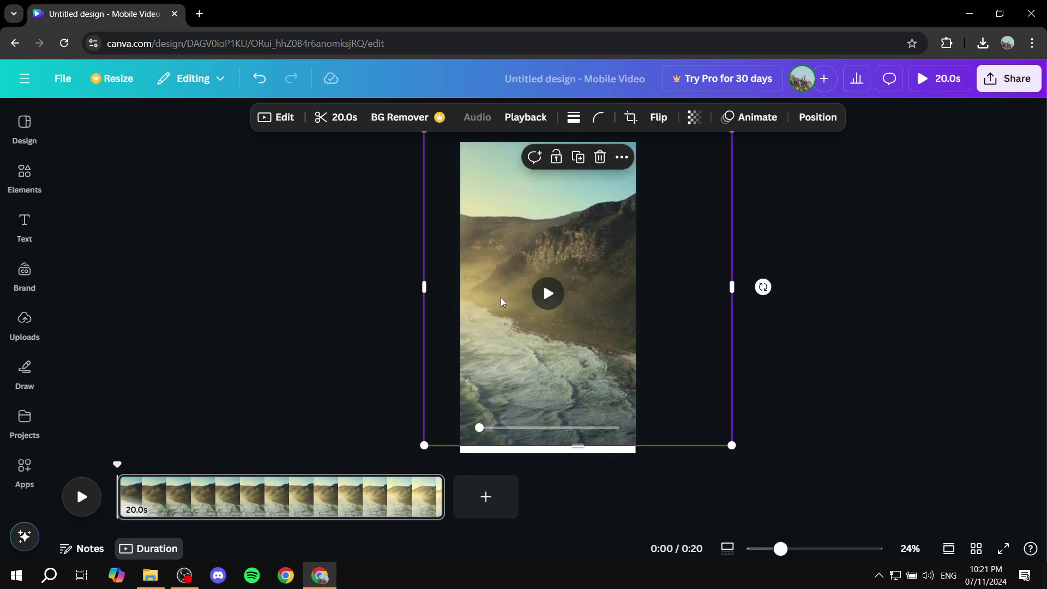
left_click_drag(577, 446, 577, 462)
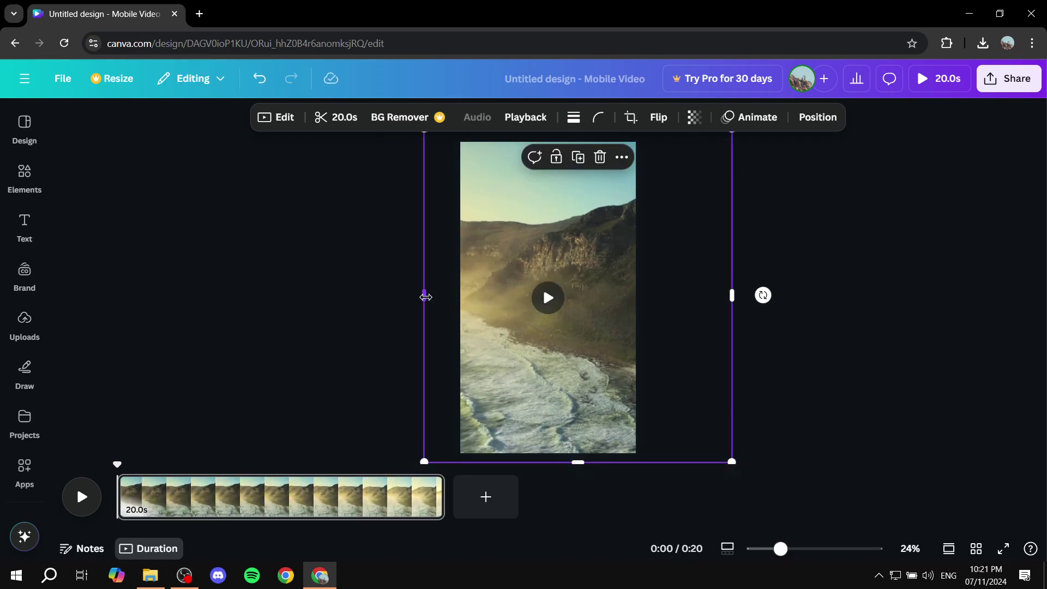
left_click_drag(426, 297, 409, 297)
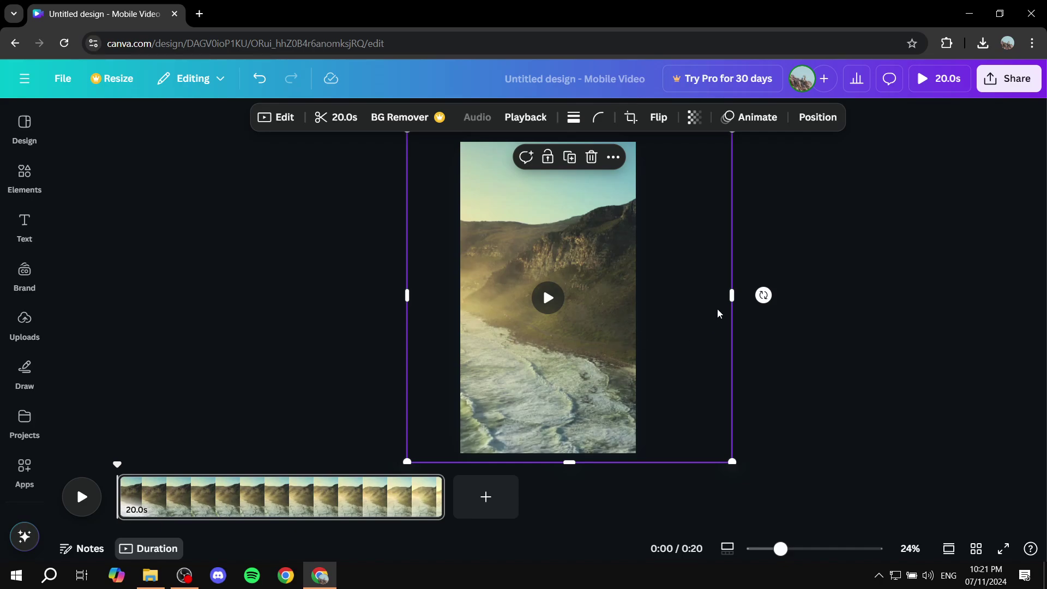
left_click_drag(613, 365, 650, 367)
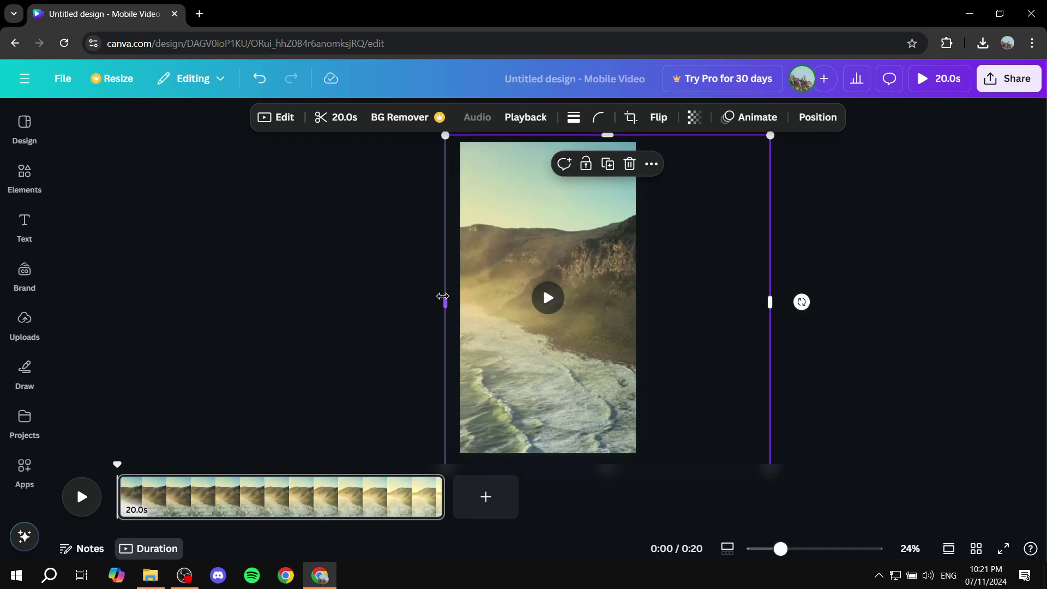
left_click_drag(445, 300, 339, 295)
left_click_drag(573, 327, 678, 315)
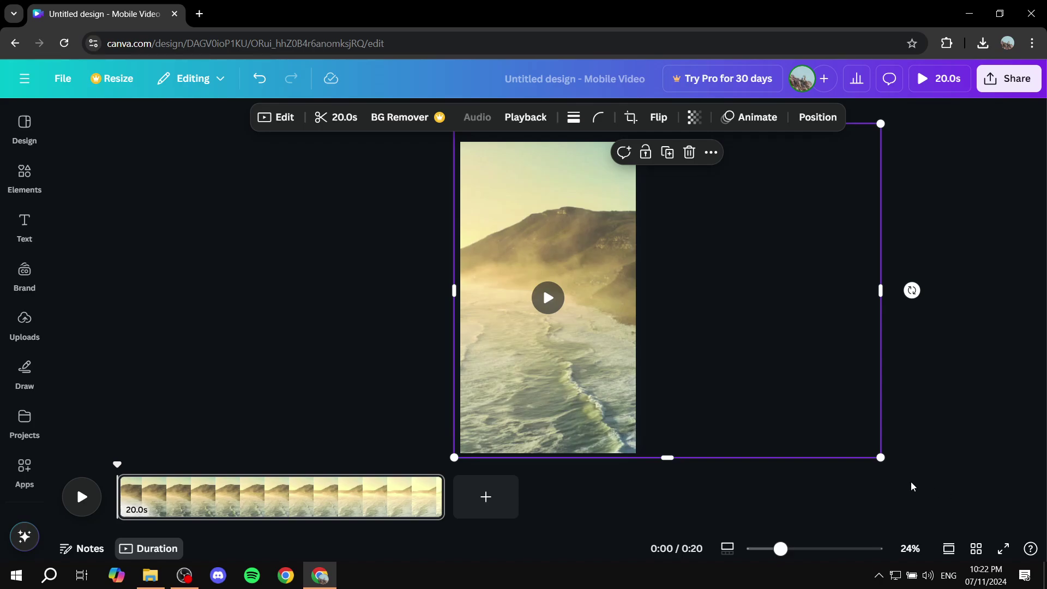
Deselect the clip and play, then pause, the stretched vertical video preview.
left_click(949, 413)
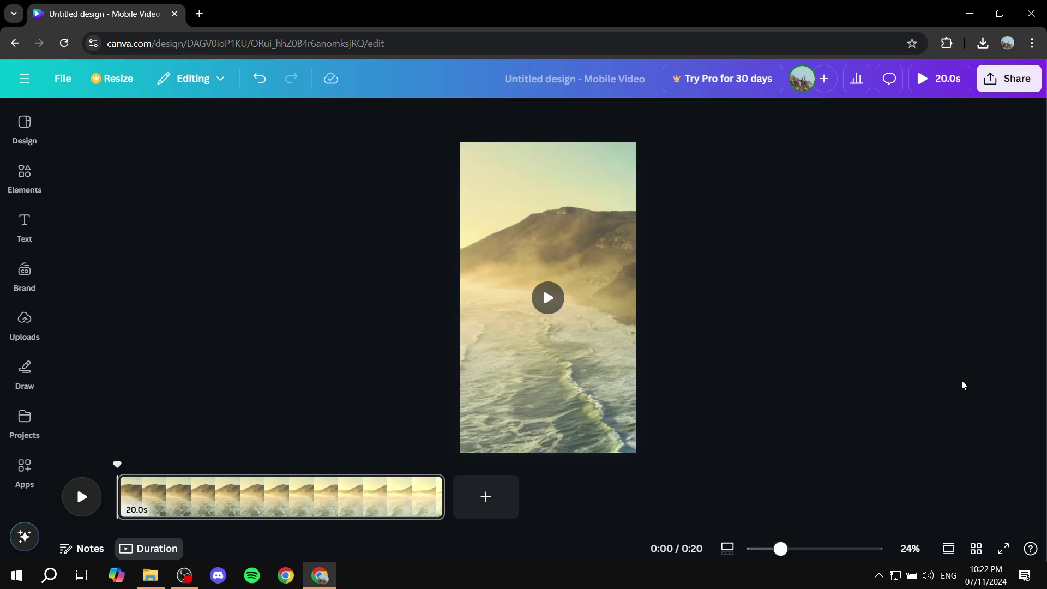
left_click(555, 299)
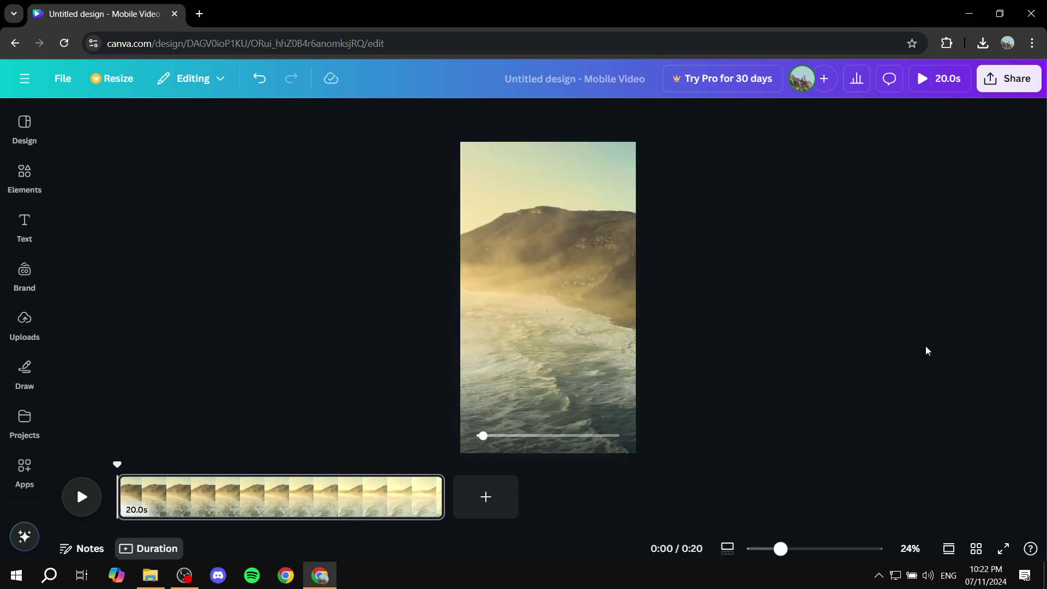
left_click(547, 298)
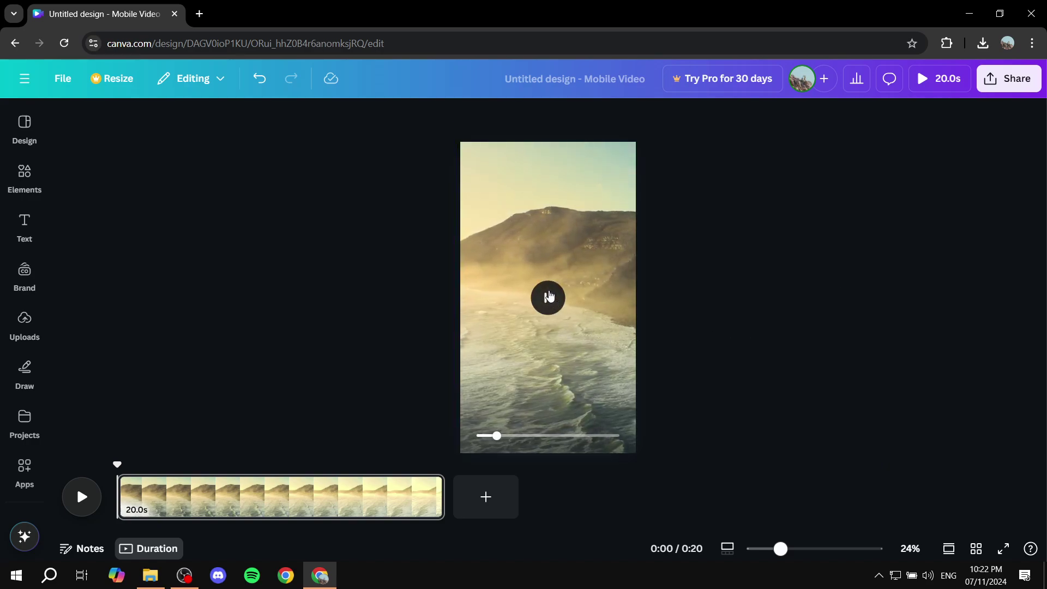
Download the vertical design as a 1080p MP4 video.
left_click(1008, 82)
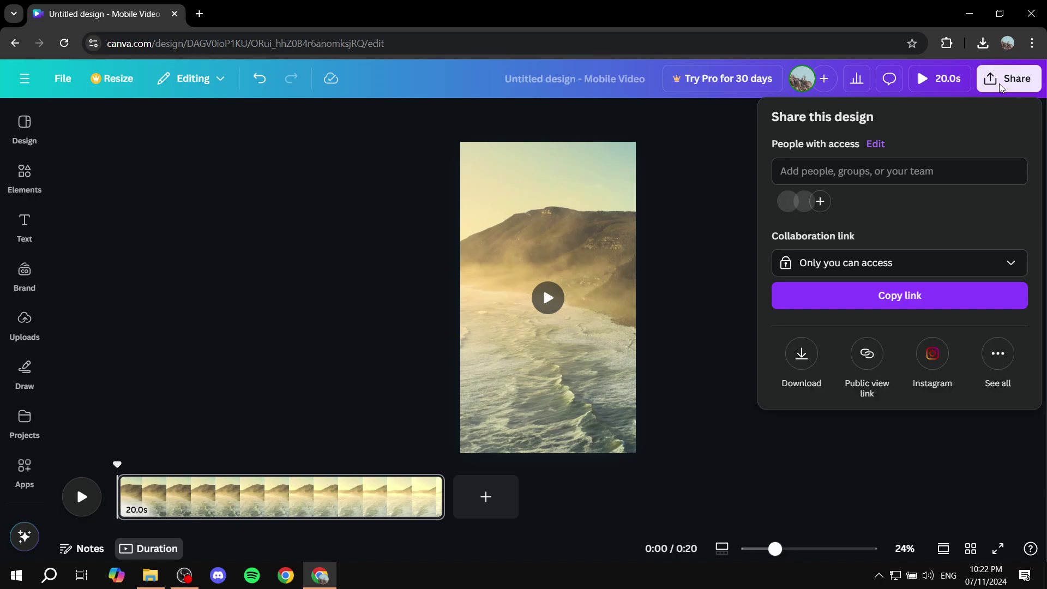
left_click(818, 355)
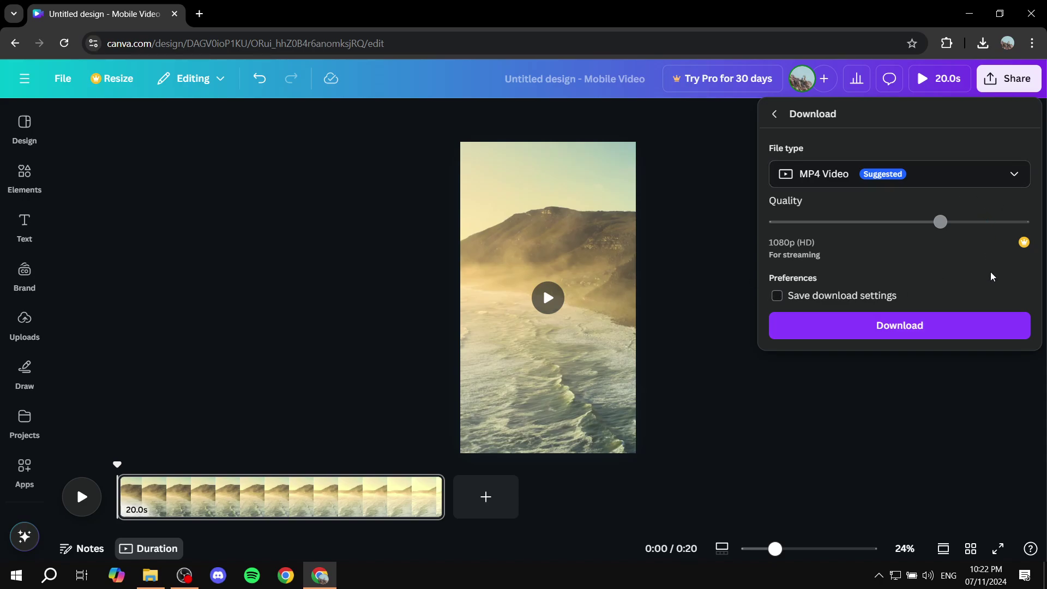
left_click(918, 452)
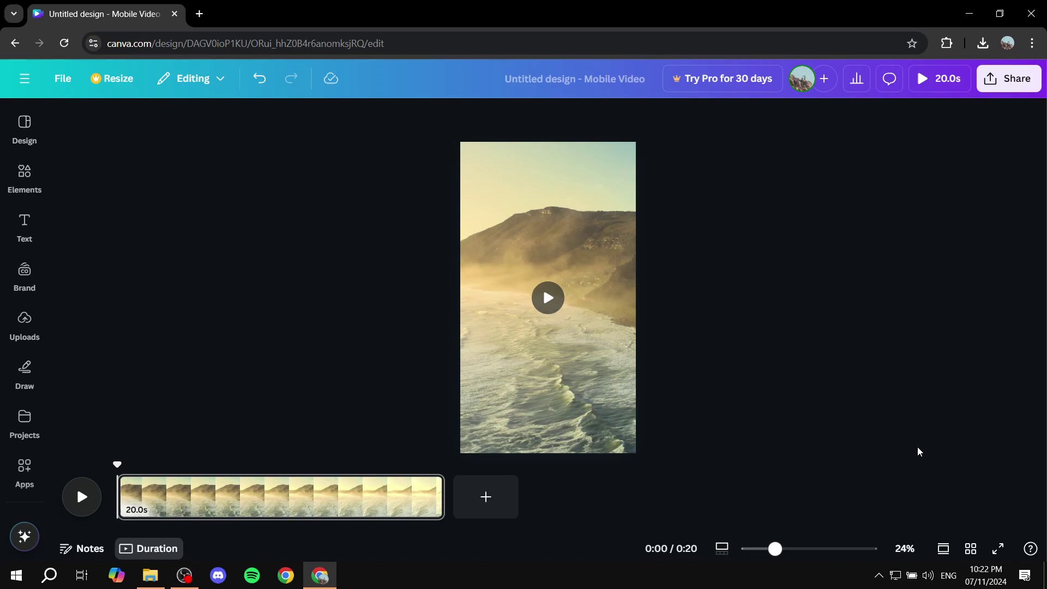